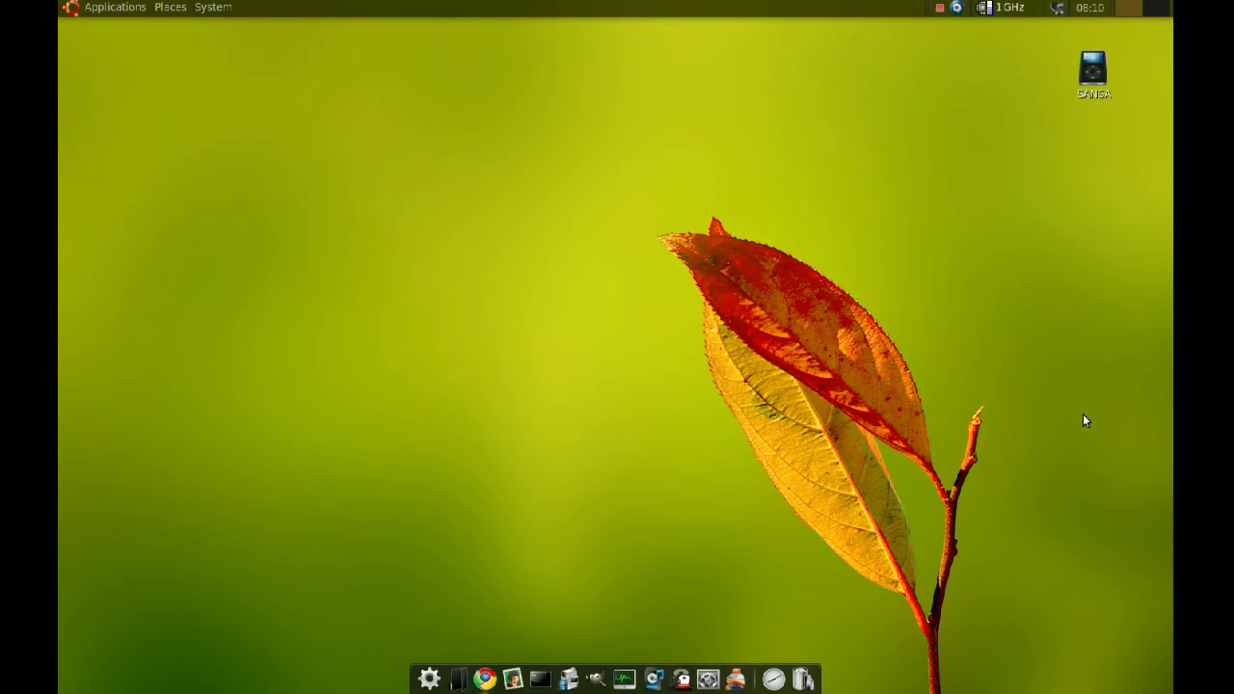
Step: Check in Synaptic that gpodder 2.0-1~jaunty0 is installed, then close Synaptic
key("super+space")
type("syn")
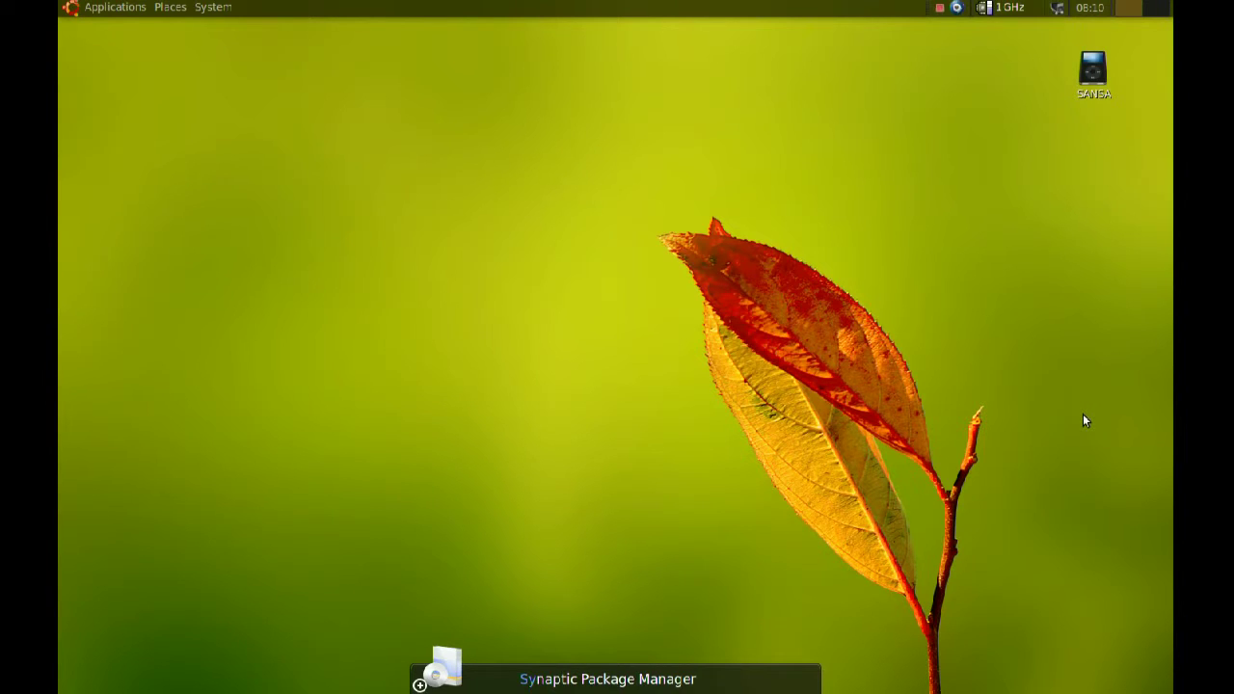
key("Return")
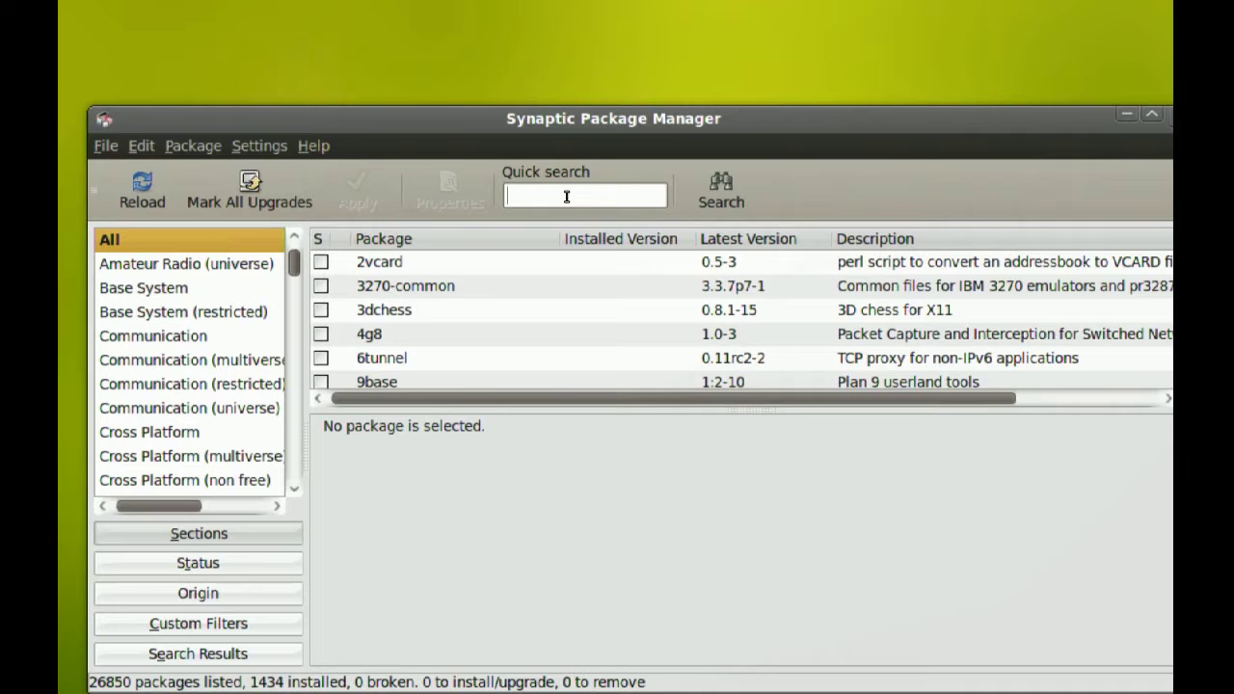
type("gpodder")
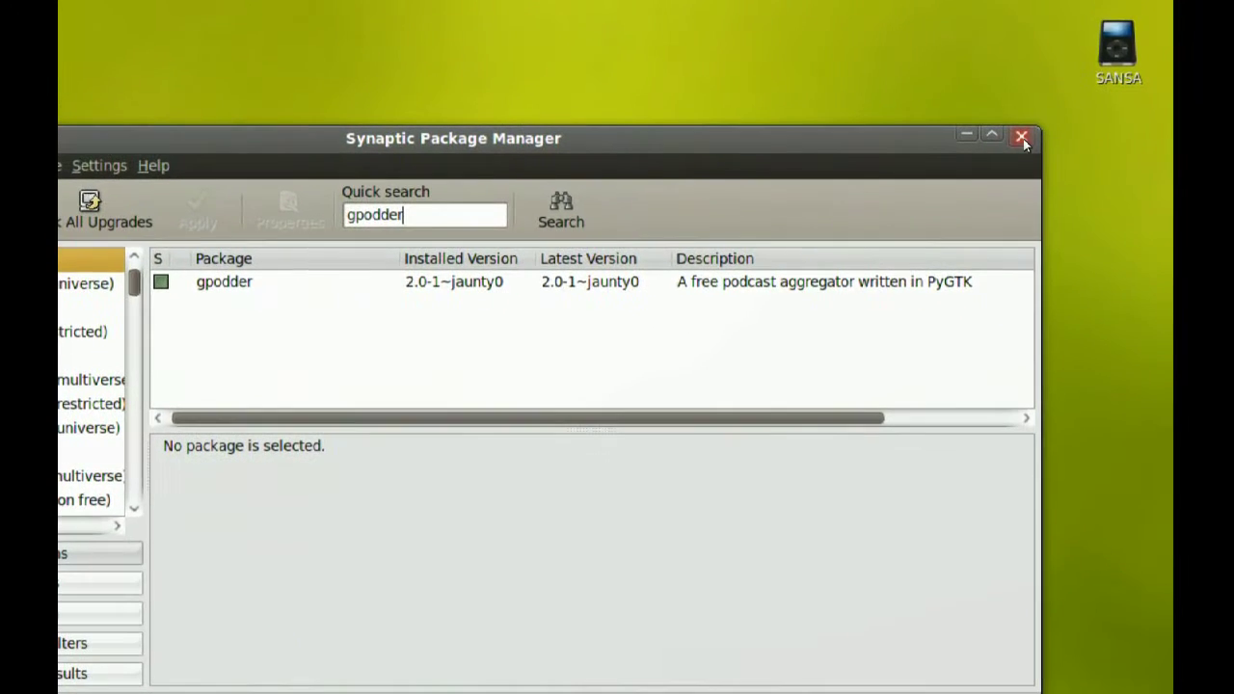
left_click(1022, 139)
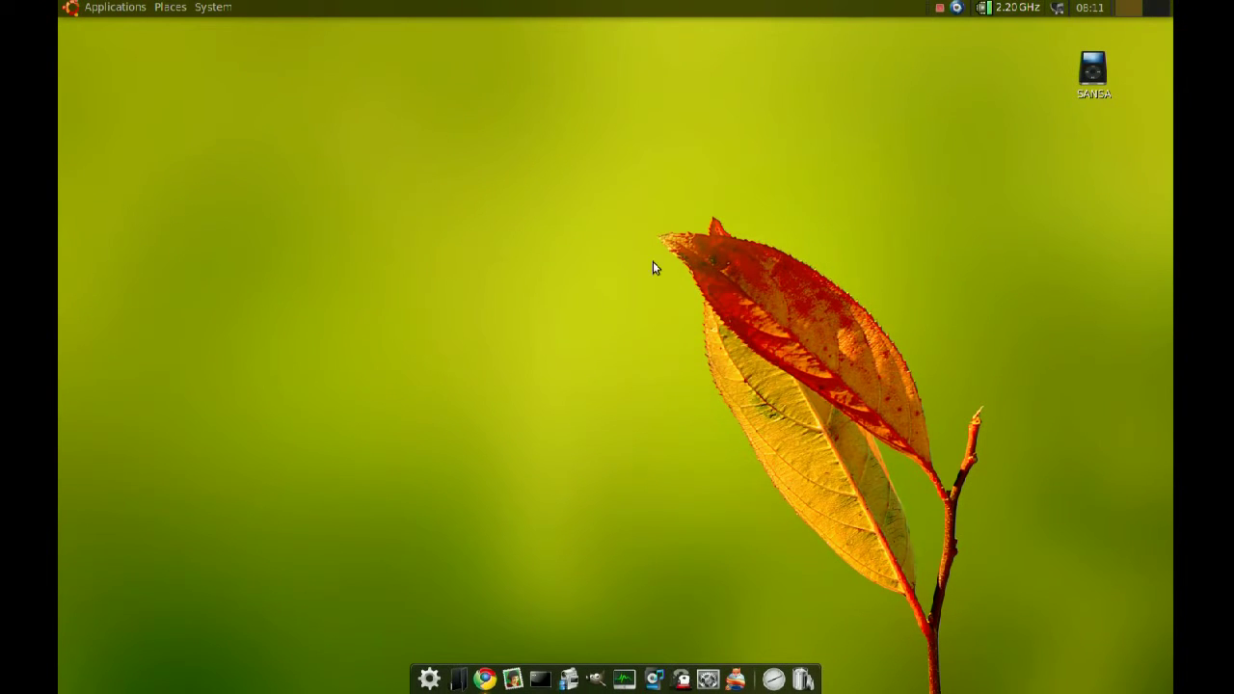
Step: Launch gPodder from the Applications > Sound & Video menu
left_click(101, 5)
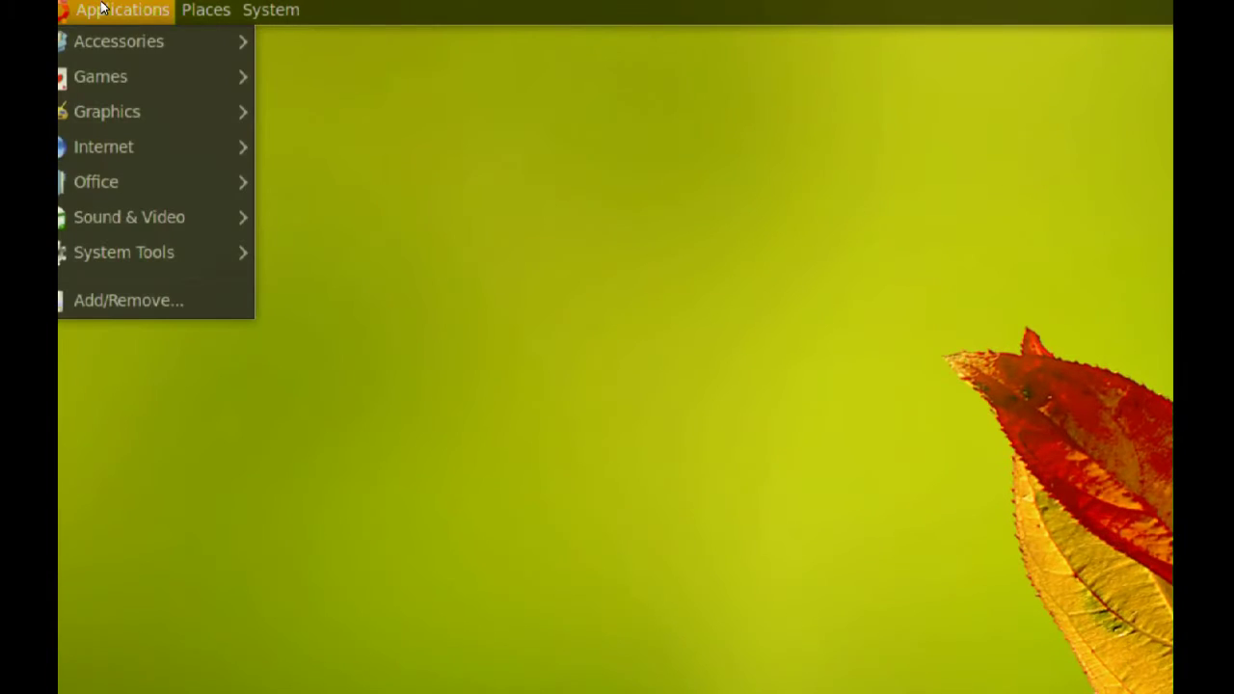
mouse_move(126, 217)
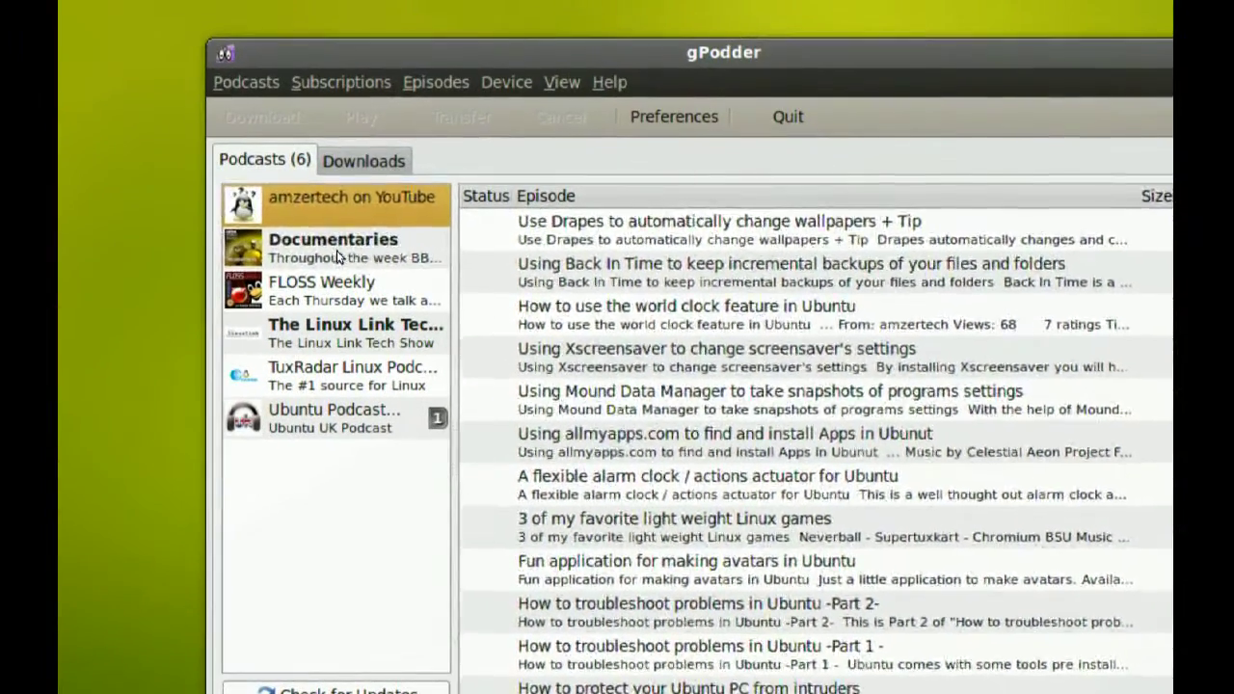
Step: Browse the Documentaries episodes, then switch to the Ubuntu UK Podcast's episode list
left_click(336, 252)
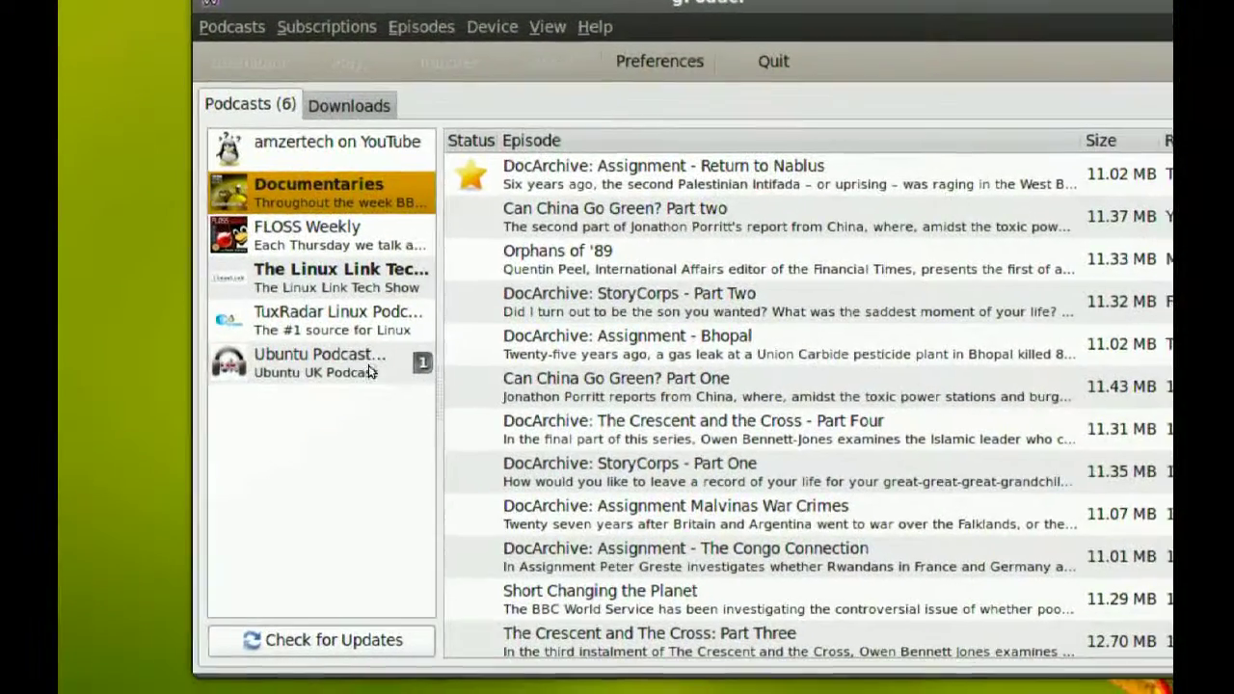
left_click(332, 364)
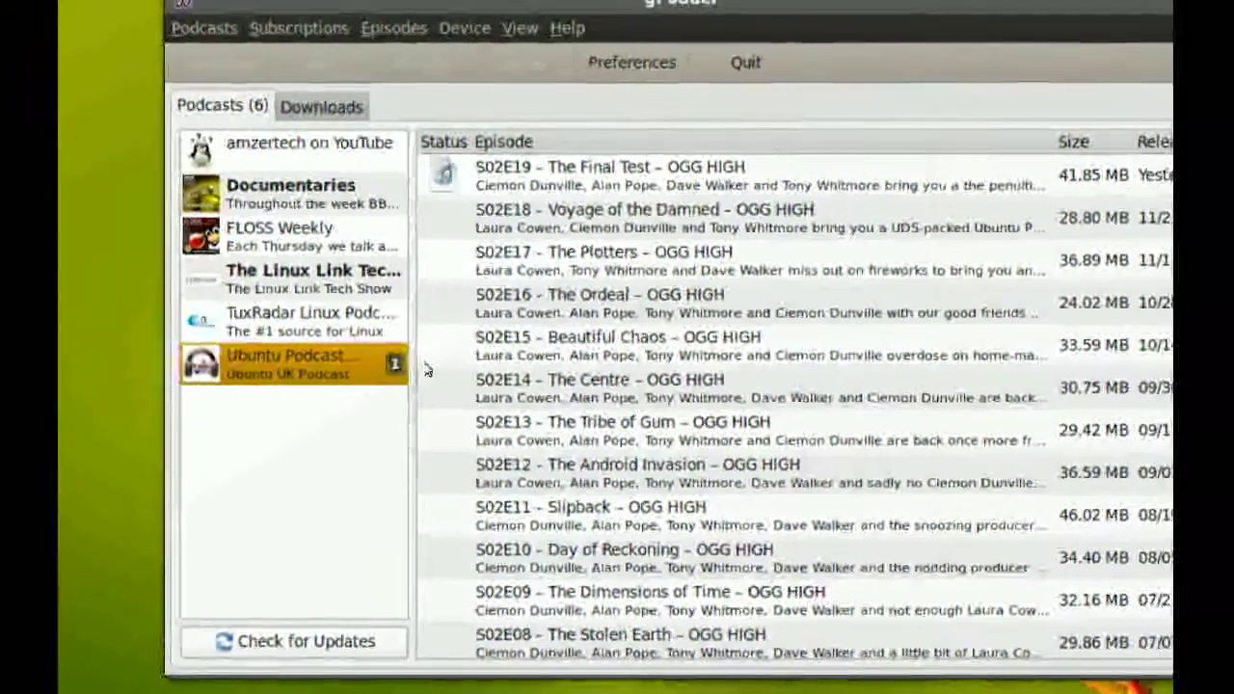
mouse_move(429, 370)
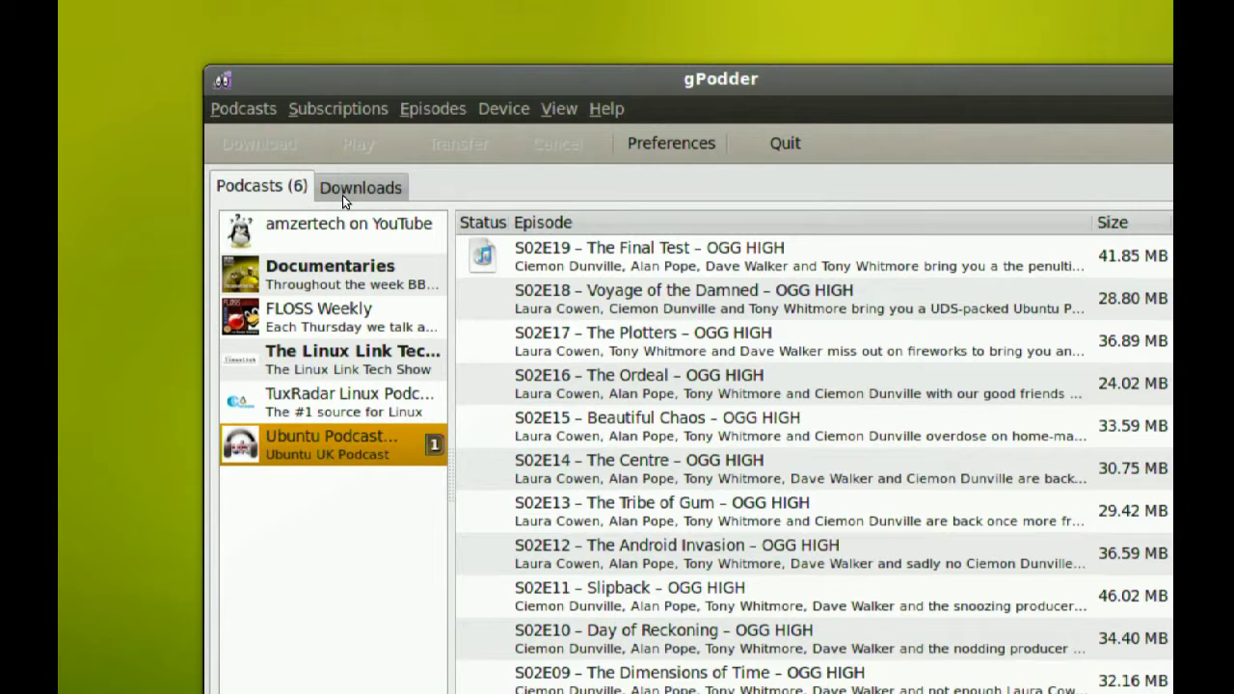
left_click(343, 195)
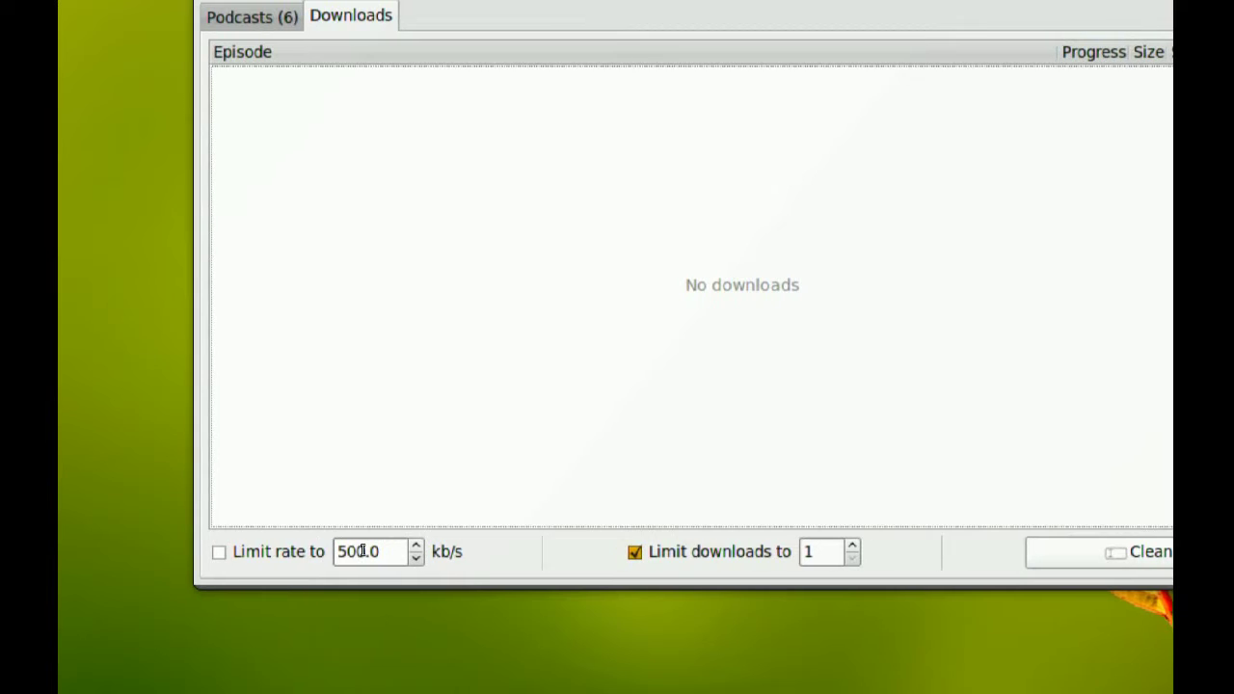
double_click(361, 550)
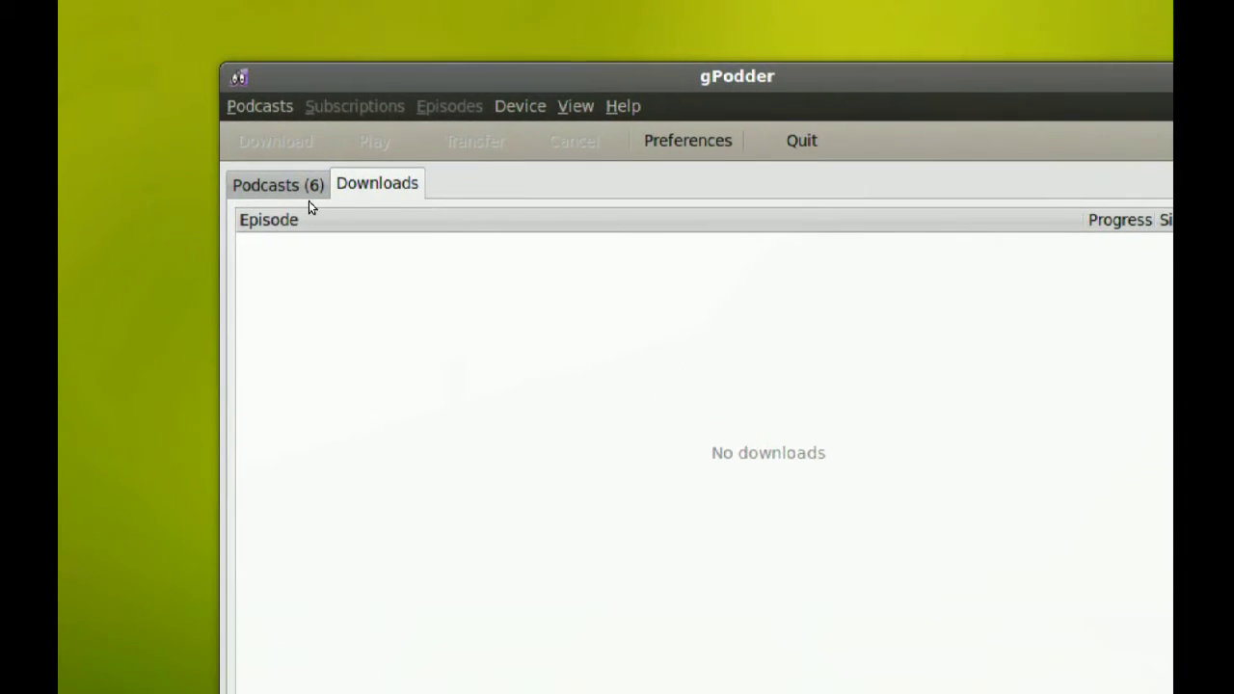
left_click(236, 97)
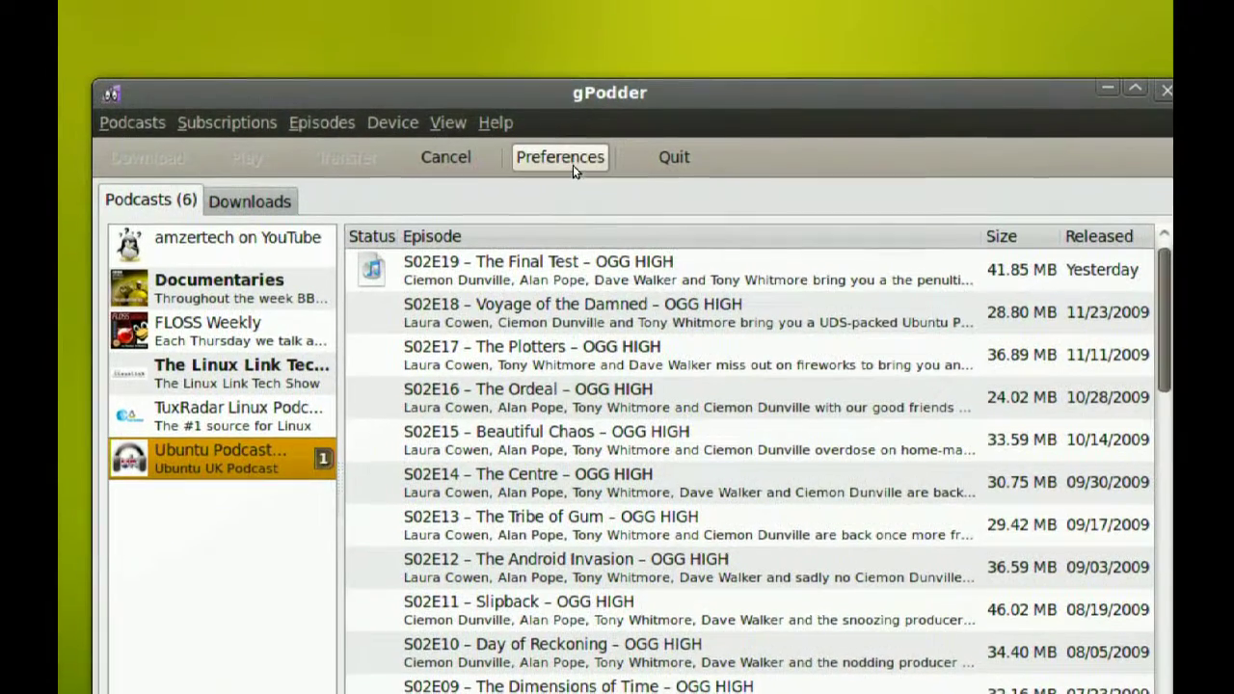
Step: Open gPodder's Preferences on the Downloads page
left_click(572, 165)
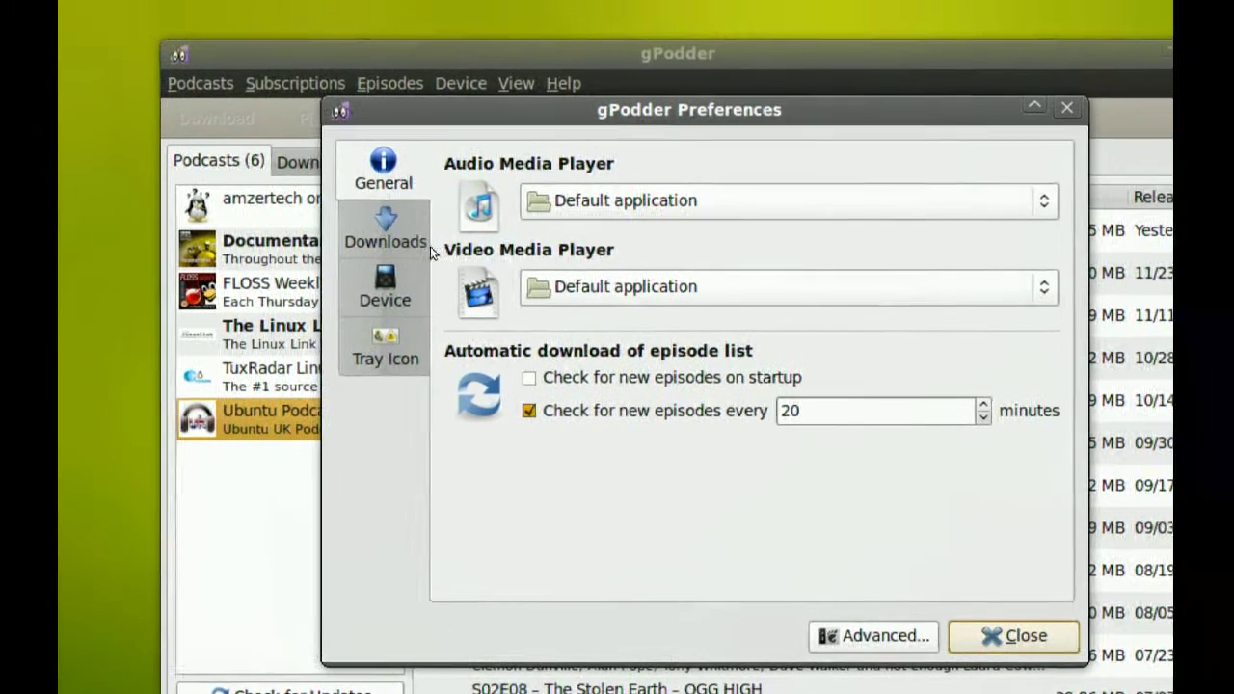
left_click(281, 178)
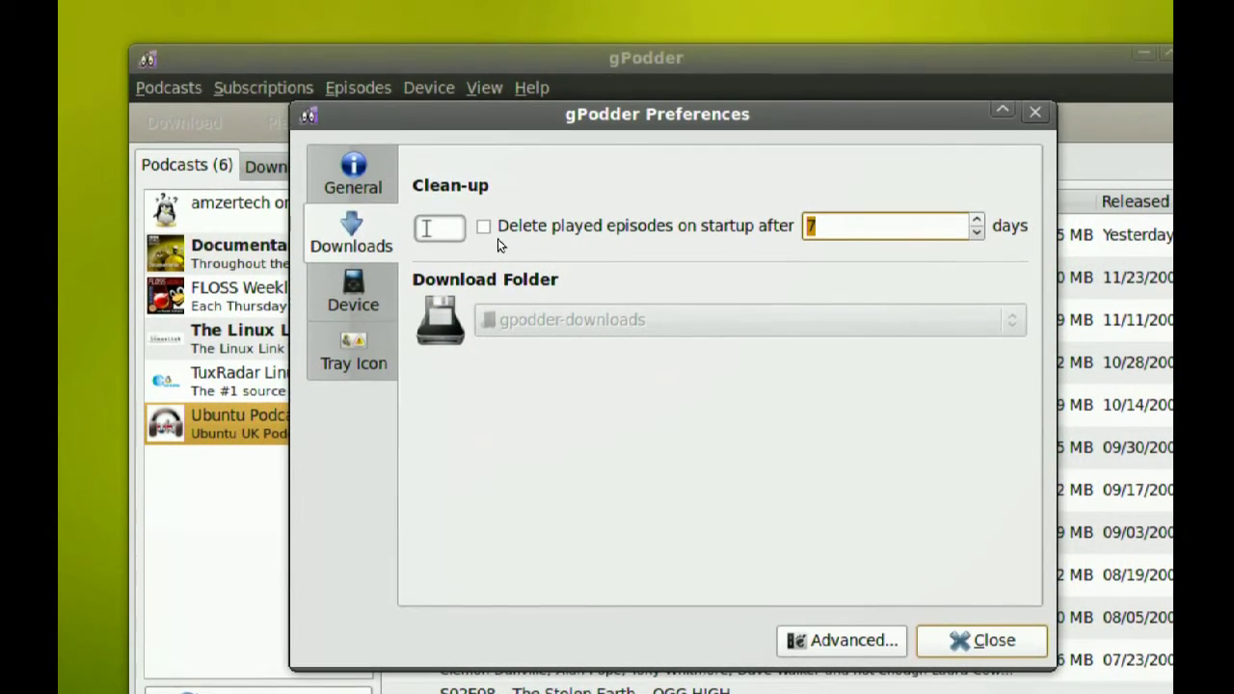
Step: Turn on deleting played episodes on startup after 7 days
left_click(489, 233)
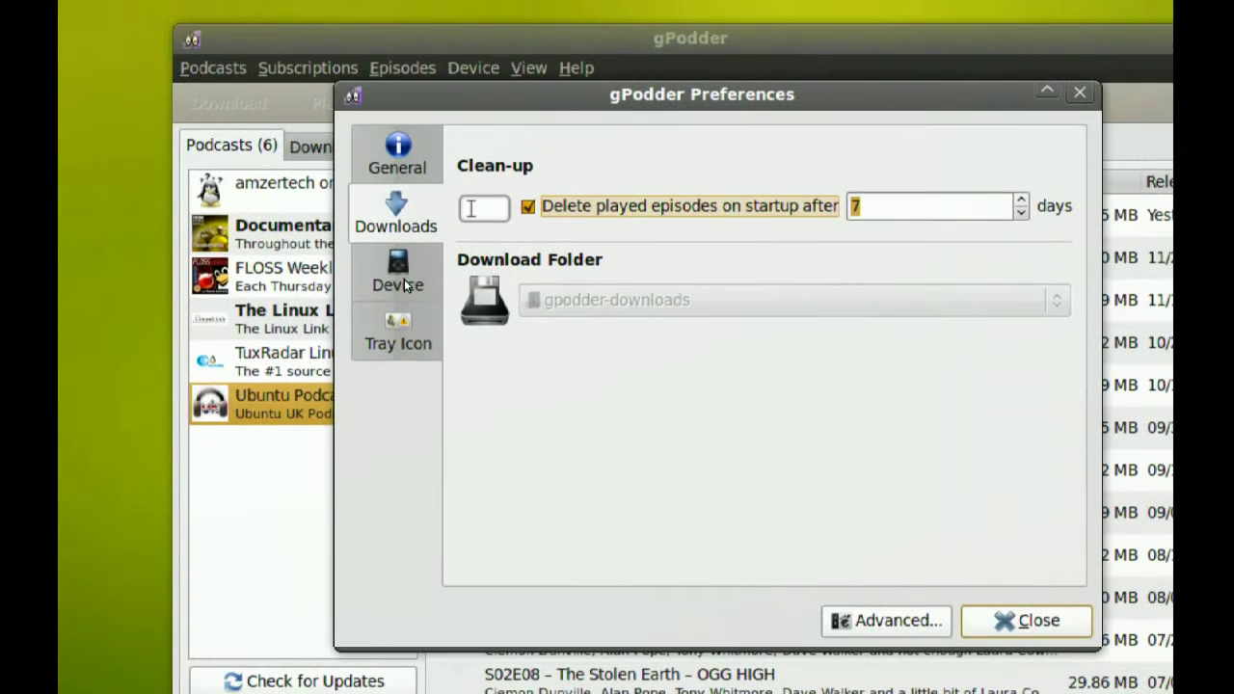
Step: Set the device type to Filesystem-based MP3 player syncing to /media/SANSA/MUSIC/Podcasts
left_click(259, 297)
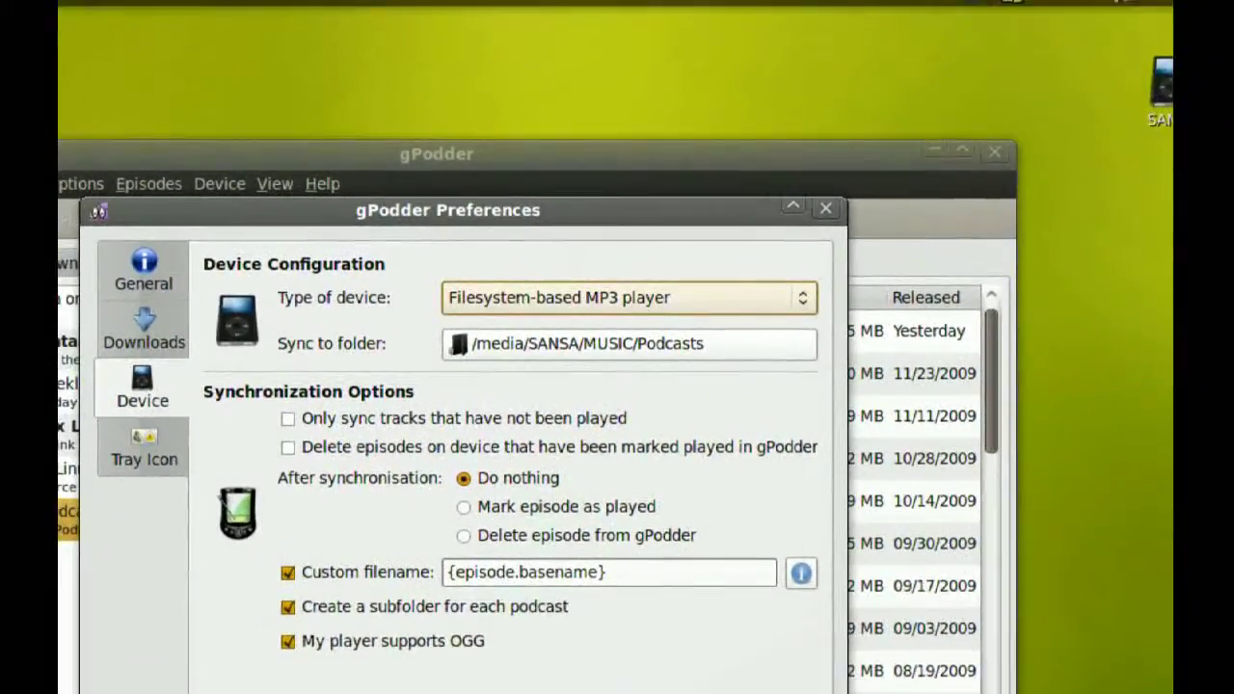
scroll(756, 299, "up", 1)
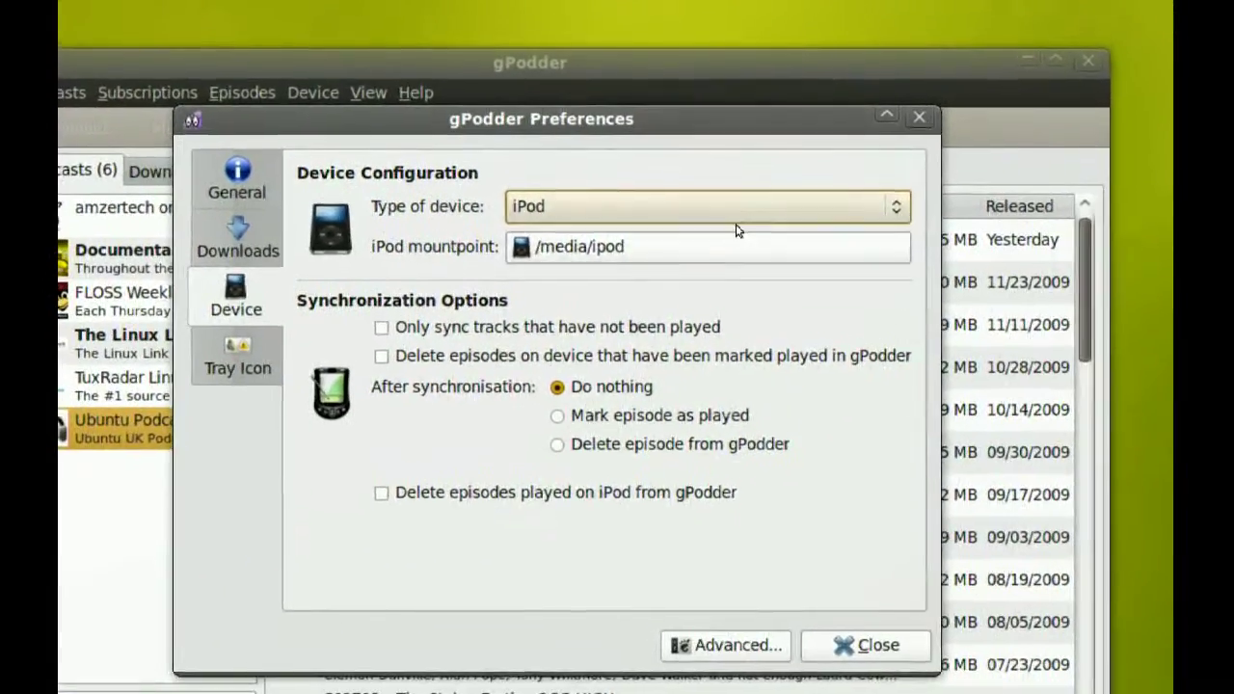
left_click(621, 319)
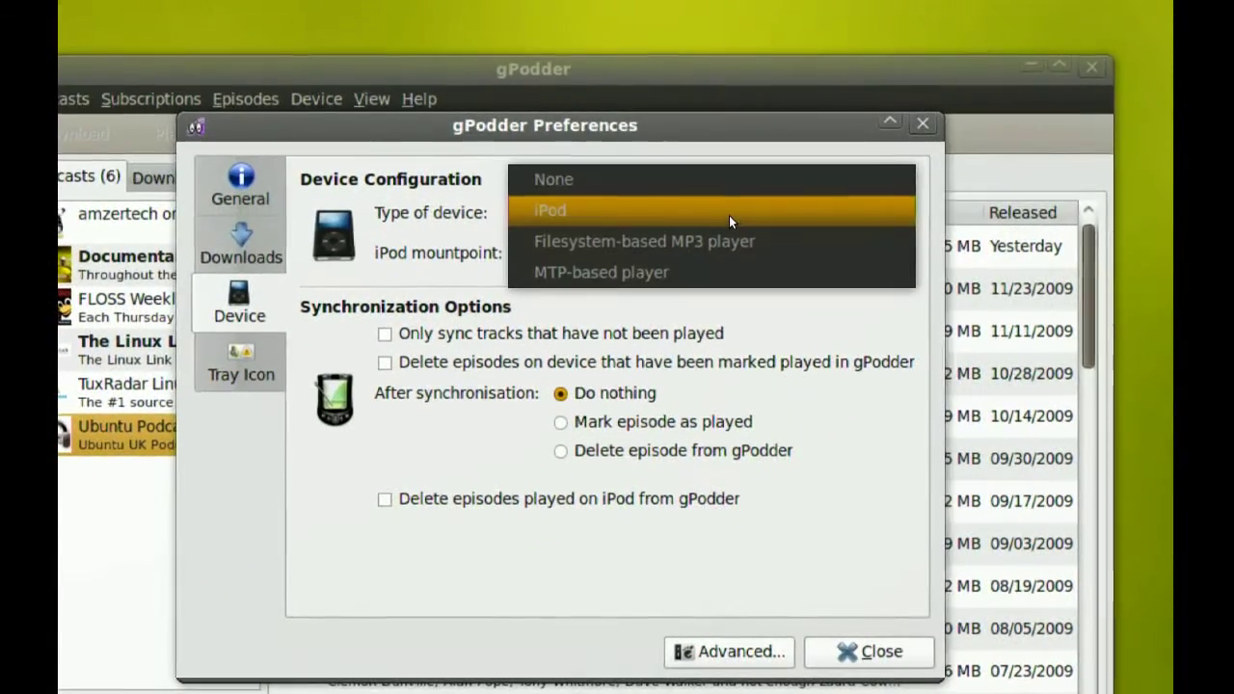
left_click(729, 215)
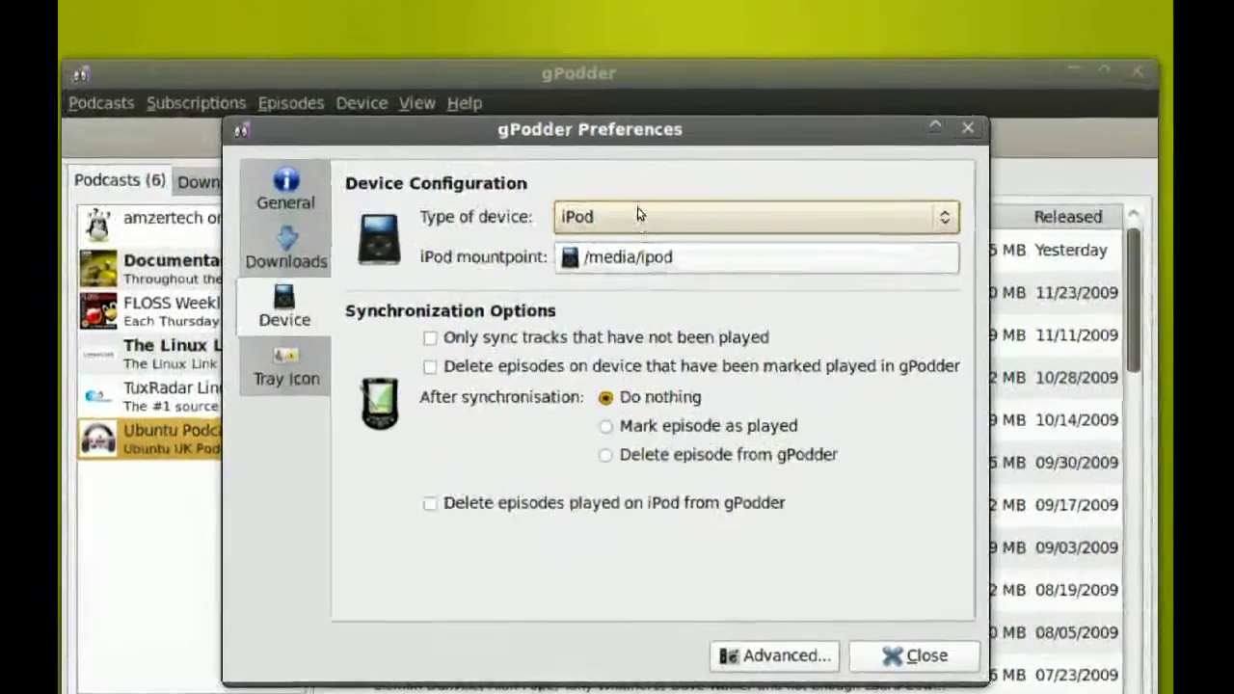
left_click(493, 318)
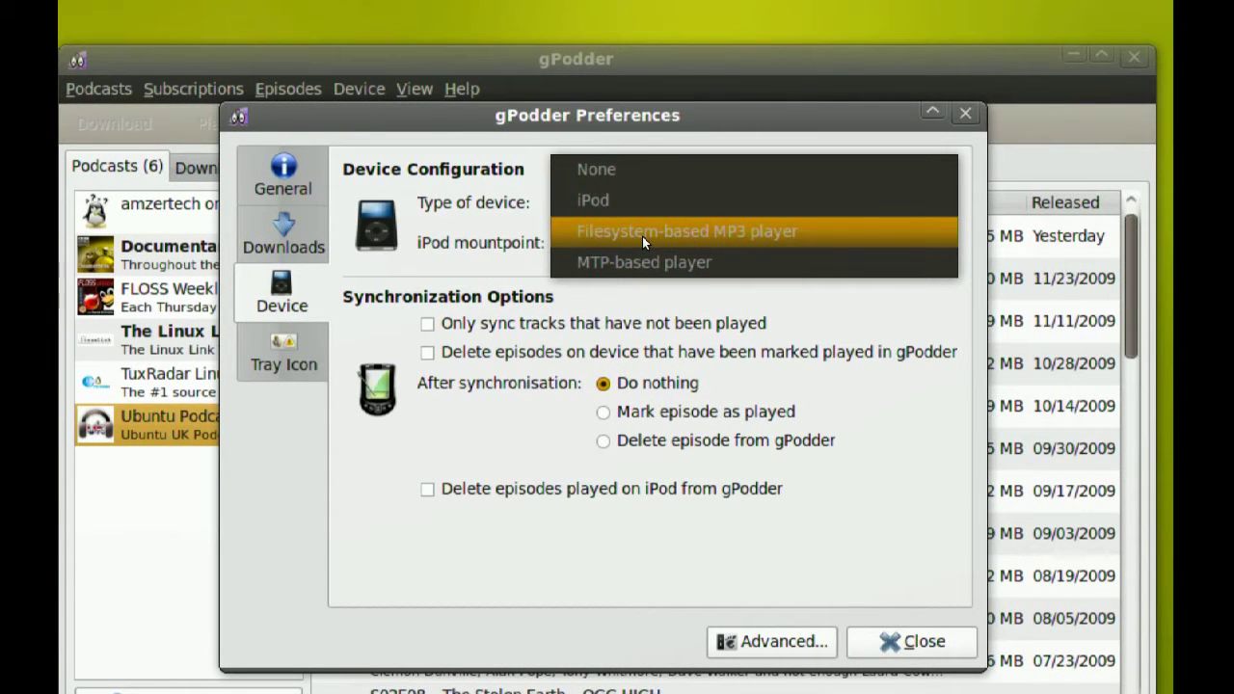
left_click(642, 236)
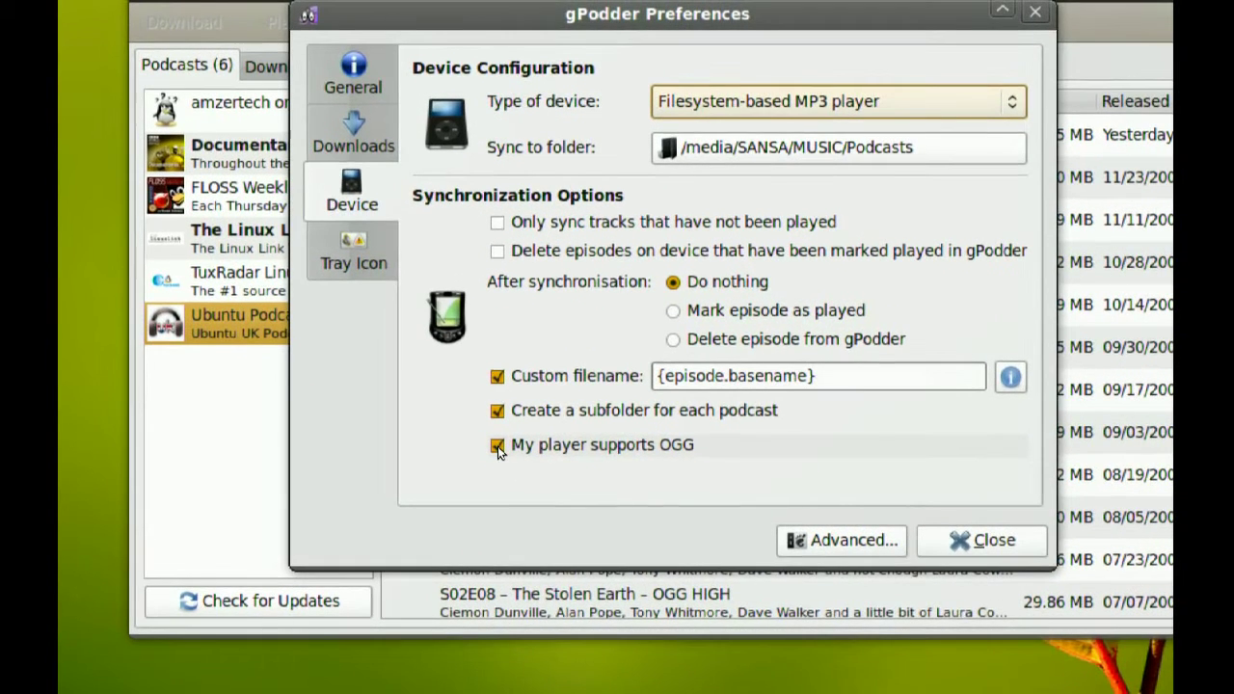
left_click(497, 447)
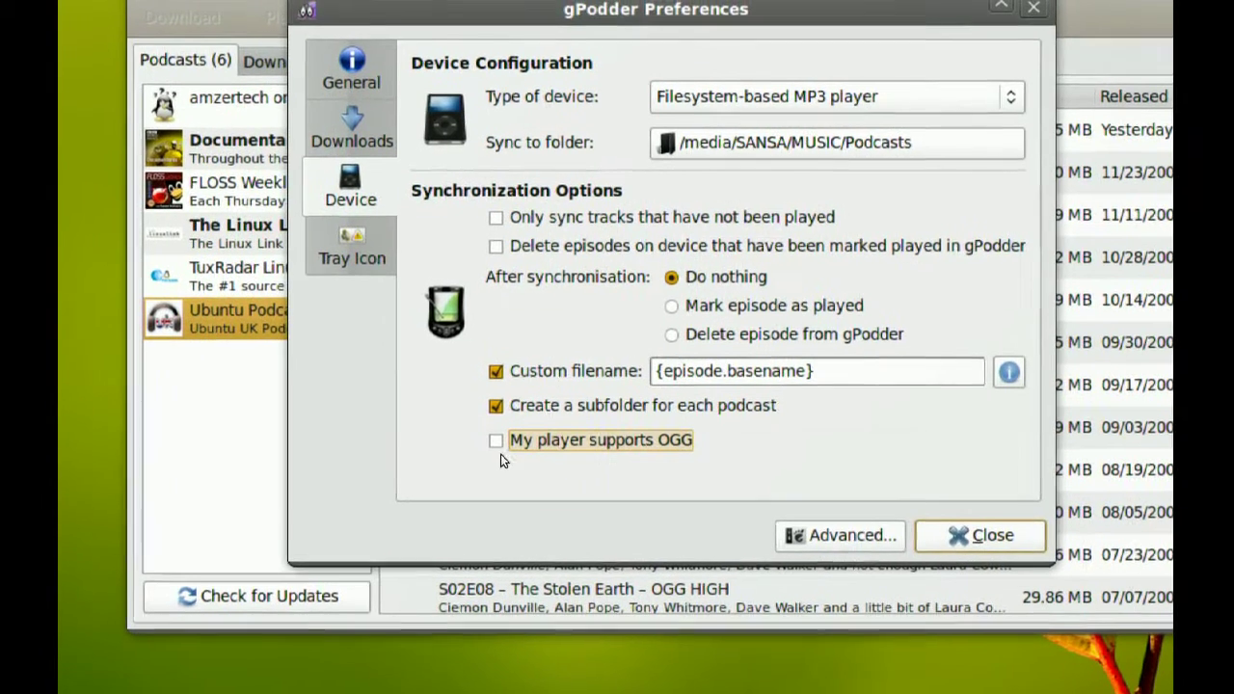
left_click(493, 440)
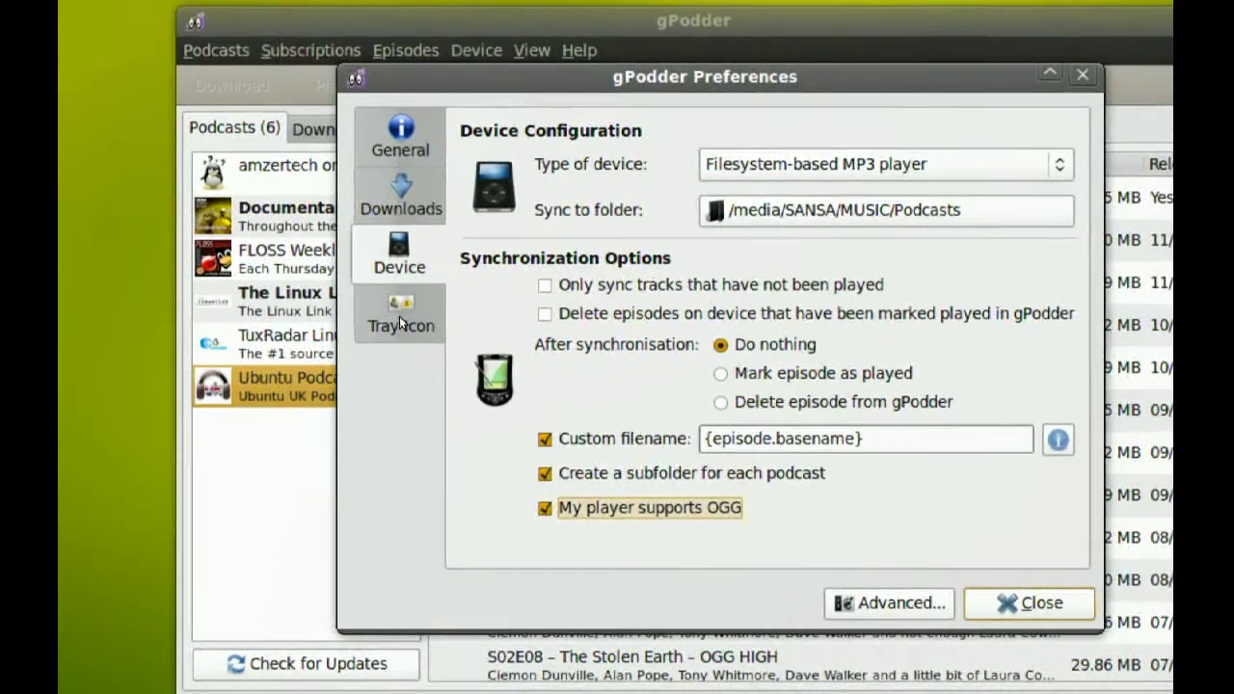
Step: Review the Tray Icon settings, then close the Preferences dialog
left_click(403, 319)
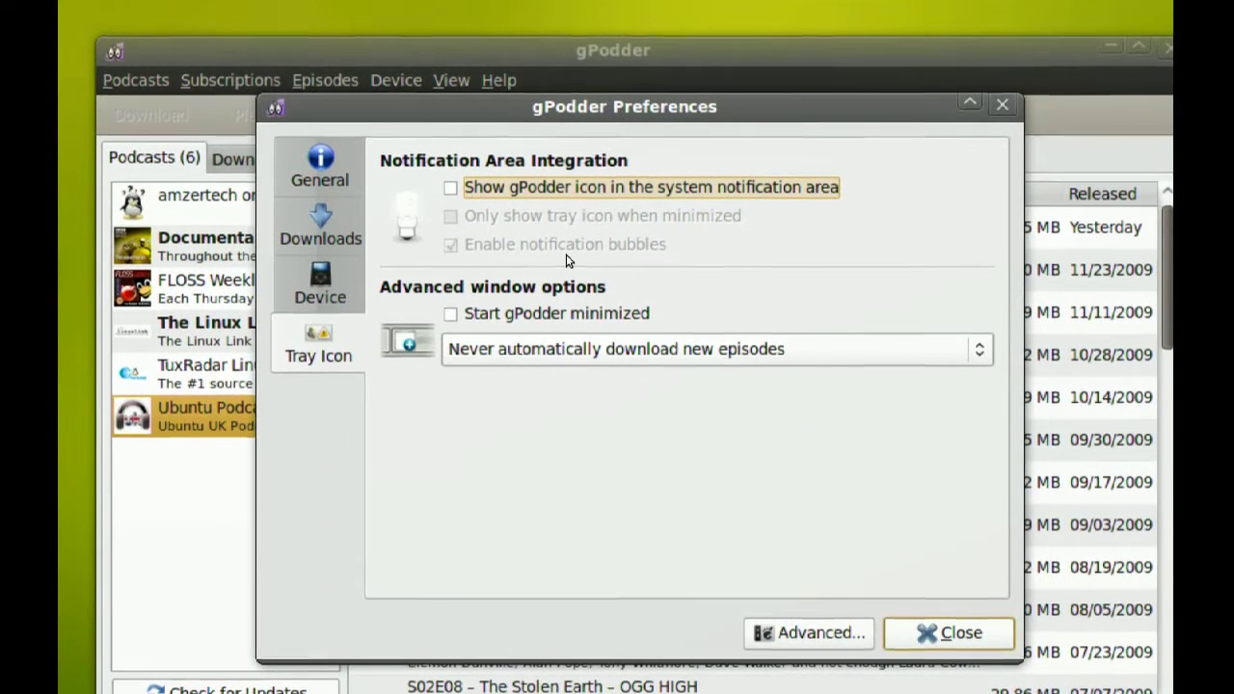
key("Escape")
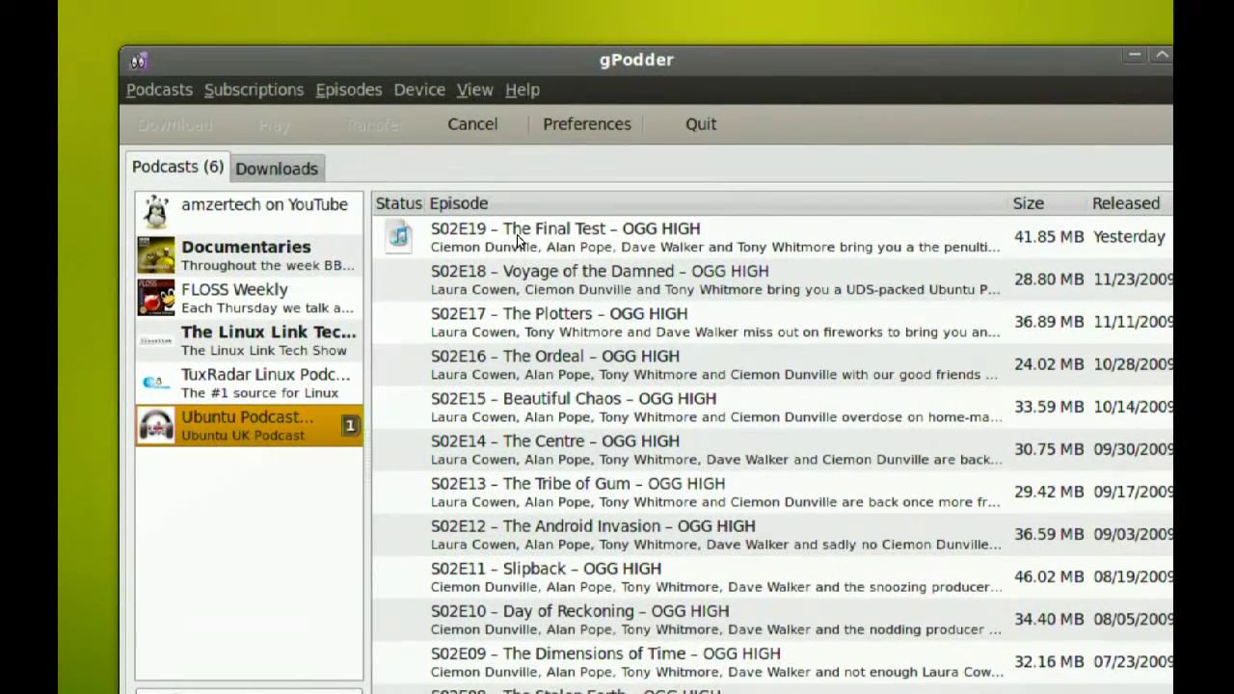
Step: Select the S02E19 – The Final Test (OGG HIGH, 41.85 MB) episode
left_click(556, 235)
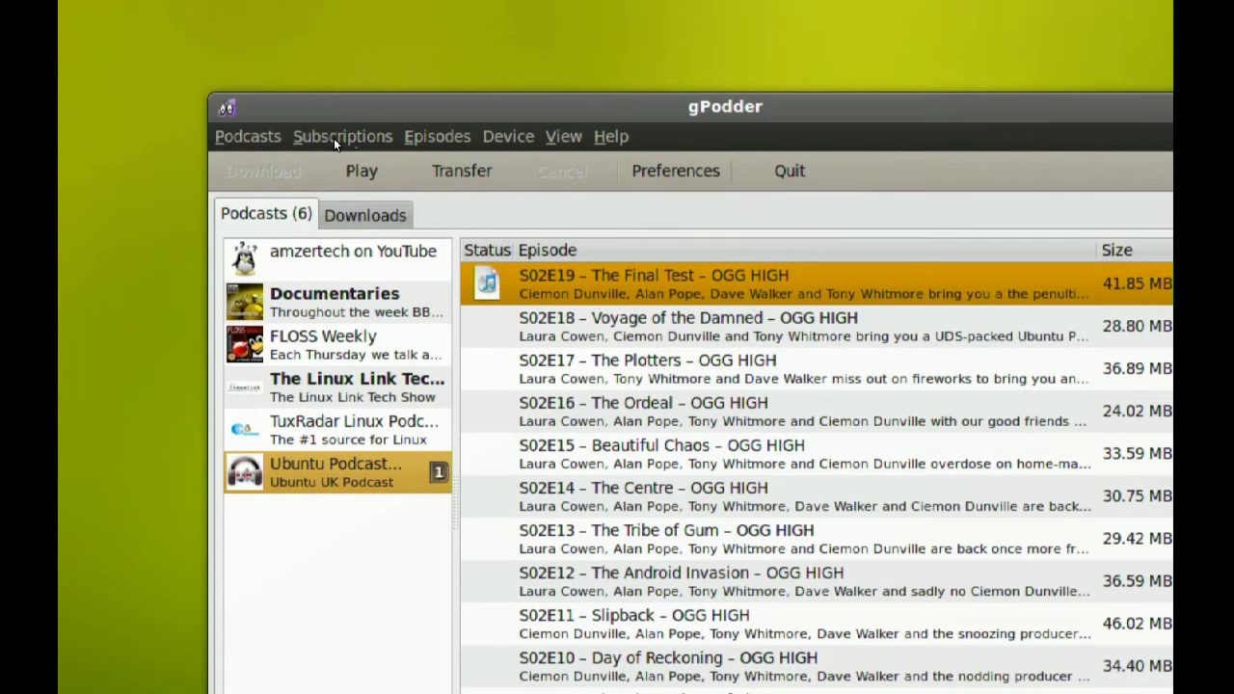
left_click(362, 137)
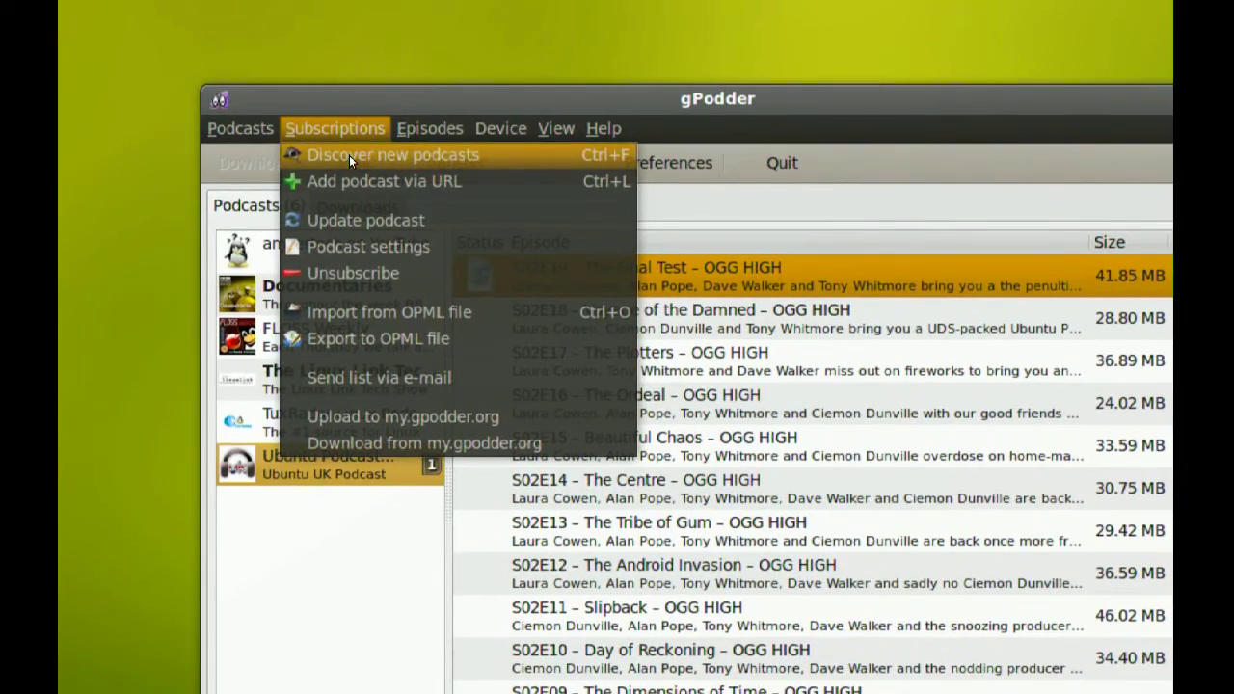
left_click(349, 156)
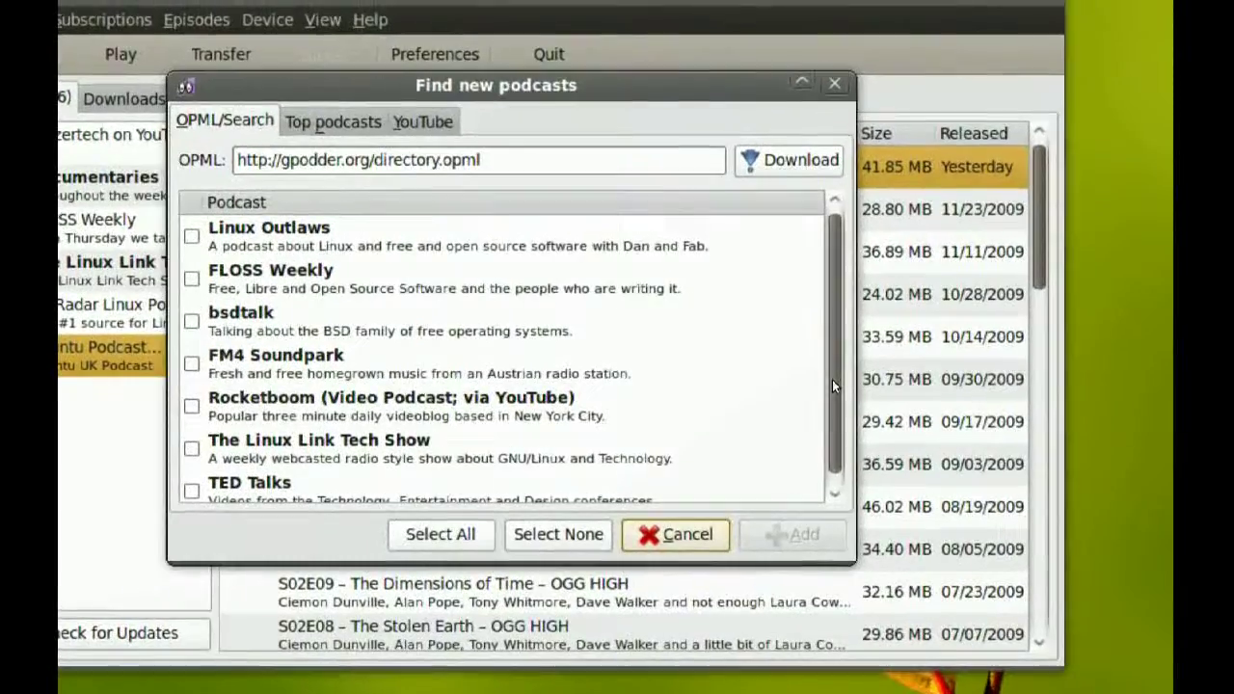
left_click(334, 123)
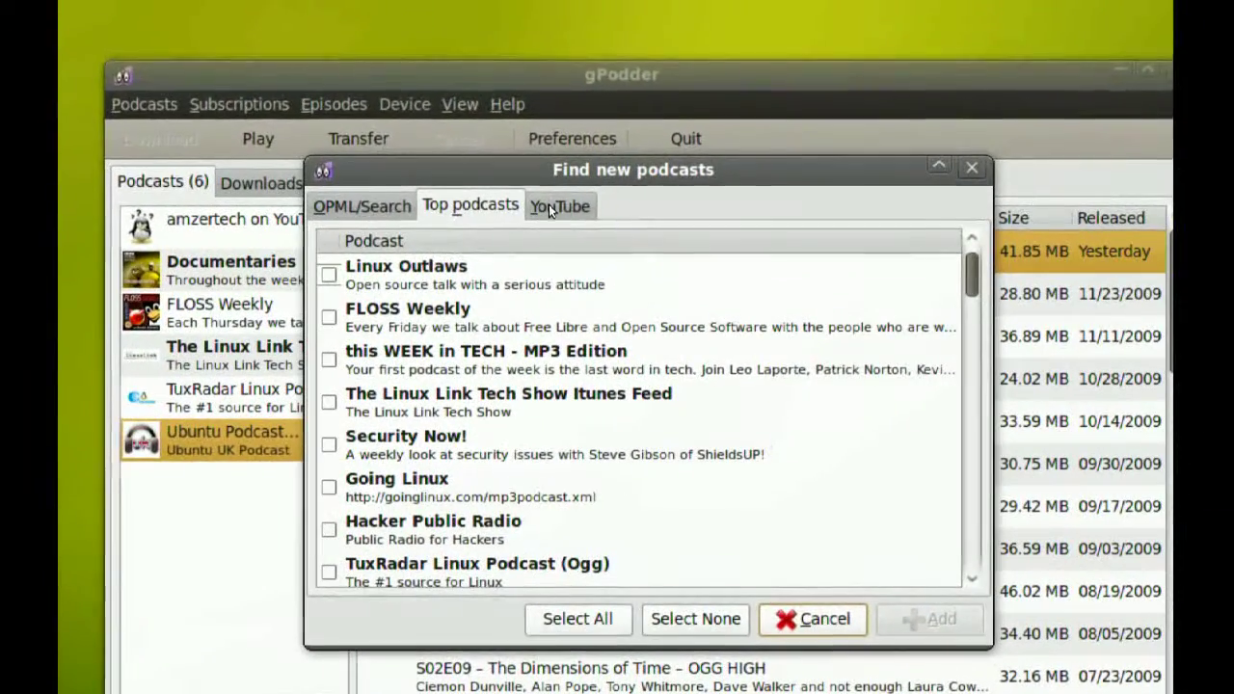
left_click(551, 207)
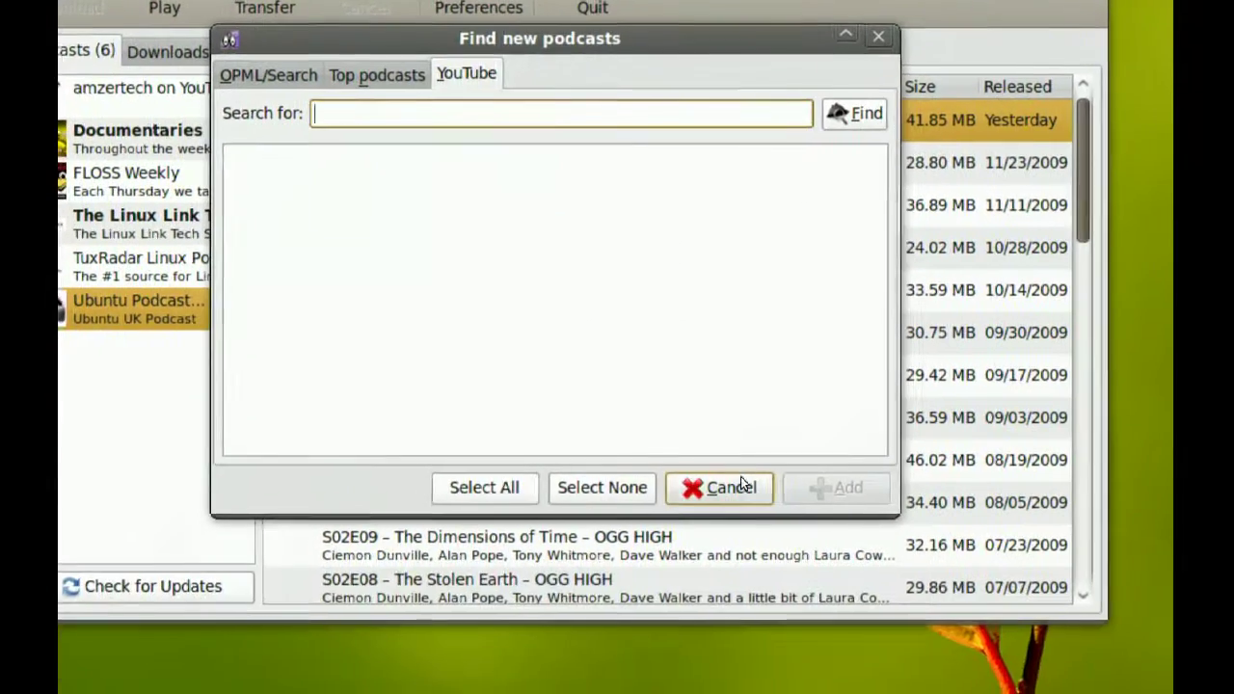
left_click(811, 618)
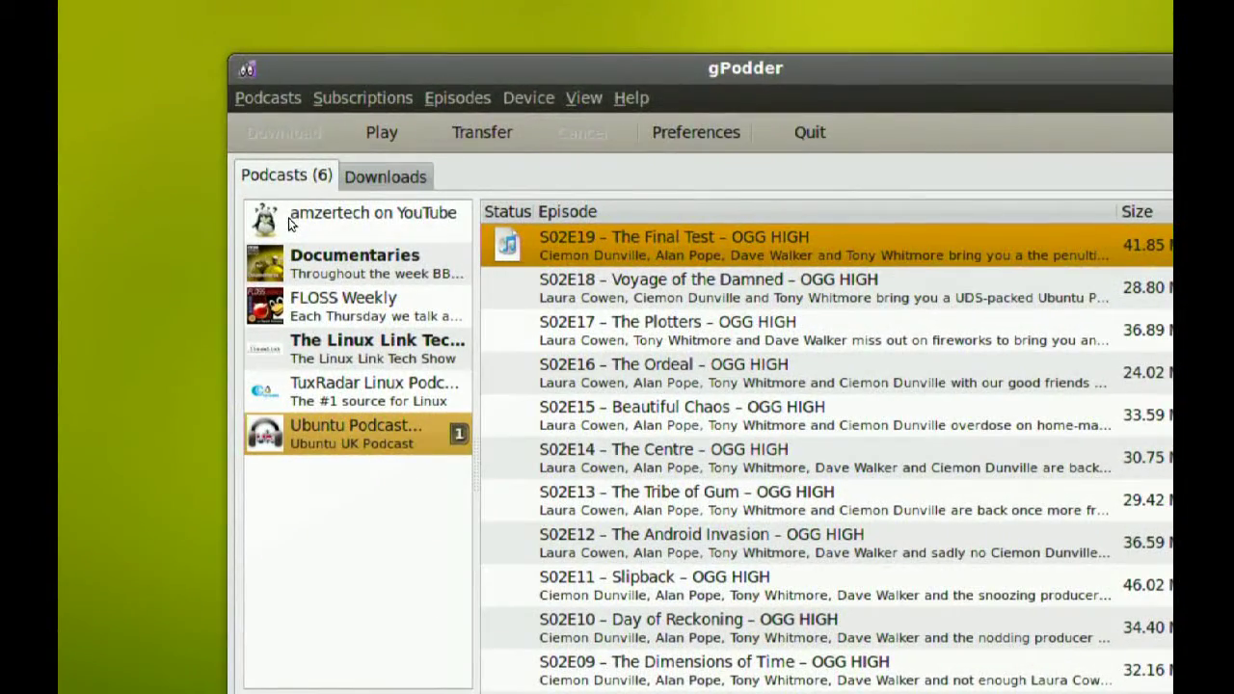
Step: Show the amzertech on YouTube episodes and scroll through the list
left_click(300, 220)
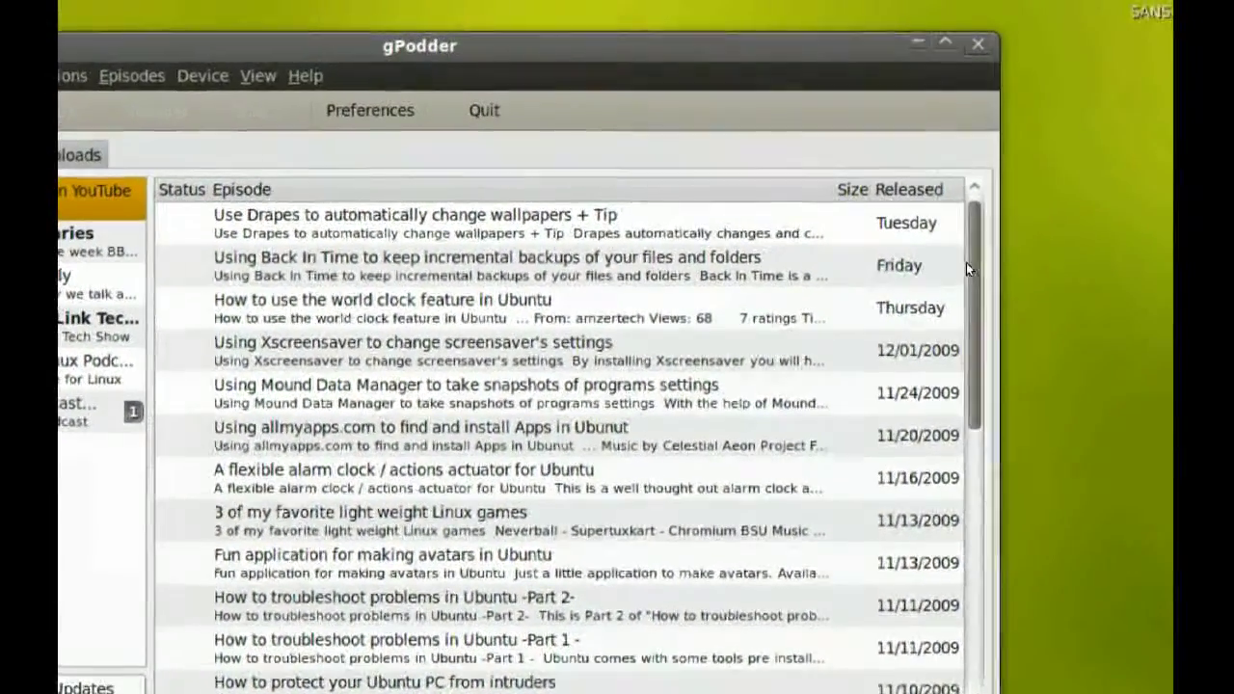
mouse_move(969, 261)
left_mouse_down()
mouse_move(978, 327)
mouse_move(968, 251)
left_mouse_up()
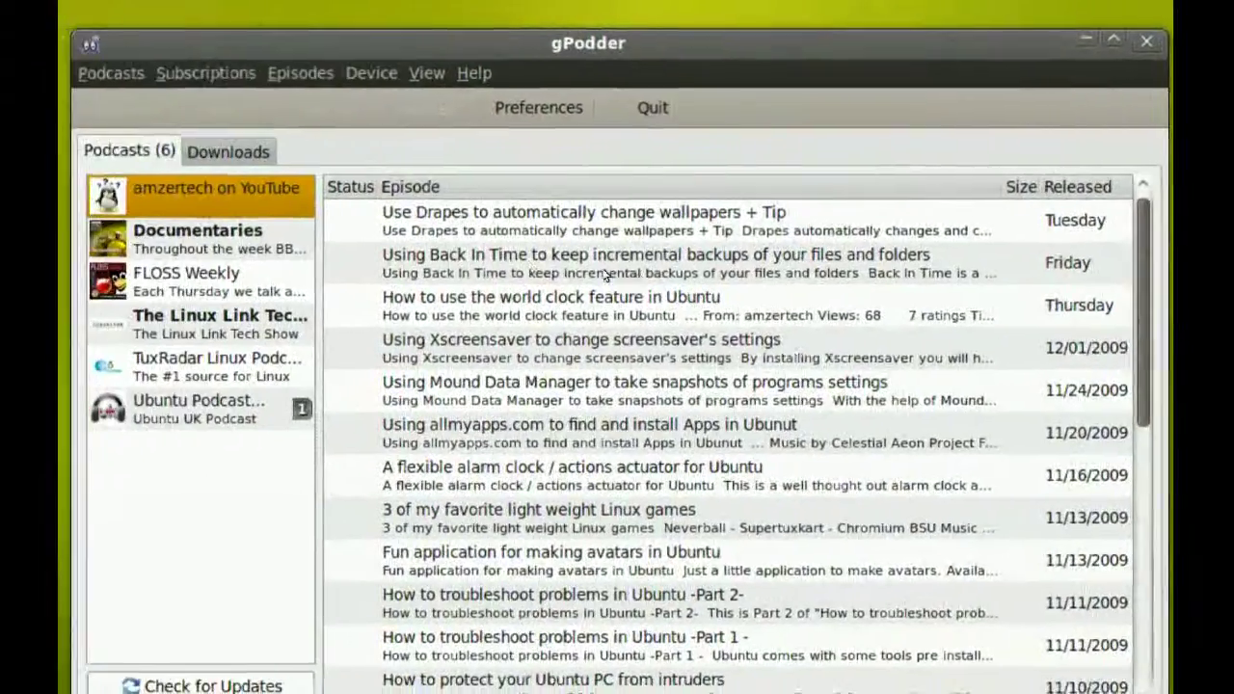